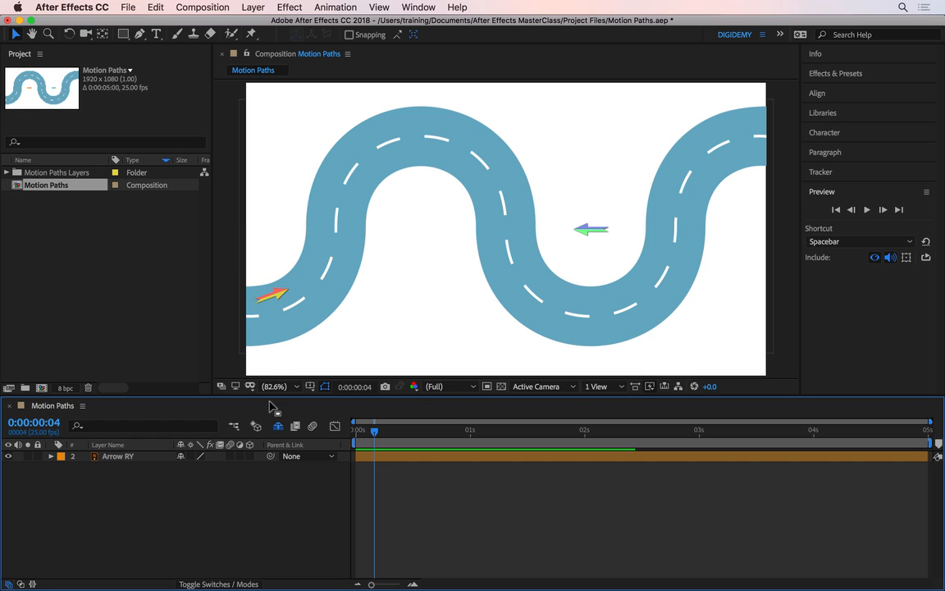
- Mark the Arrow RY layer as shy, unshy and unlock Arrow PG, and keep only Arrow PG listed among the layers
click(278, 426)
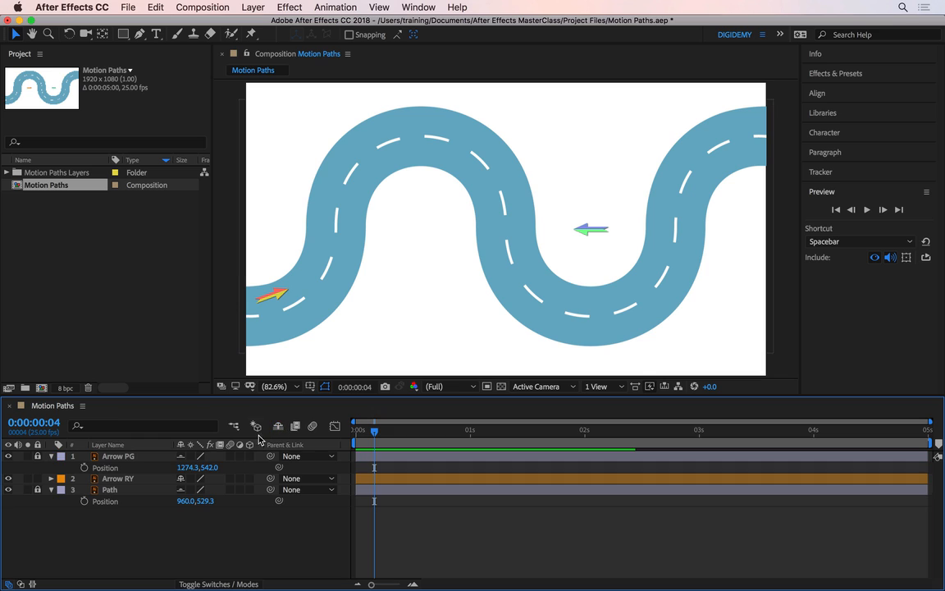
click(180, 479)
click(181, 456)
click(37, 456)
click(278, 426)
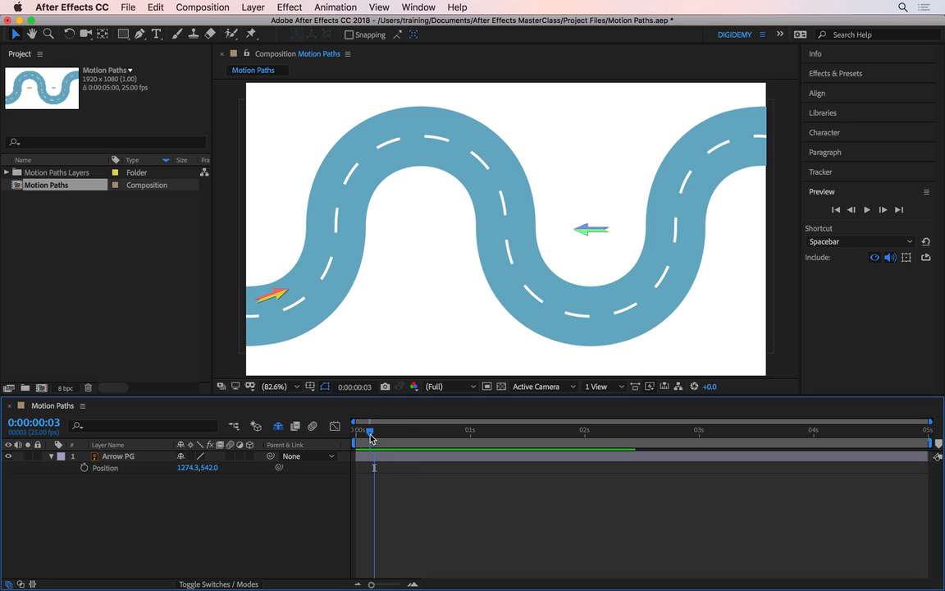
- Show the Motion Sketch panel and enlarge it so that all its options fit
drag(370, 437, 392, 430)
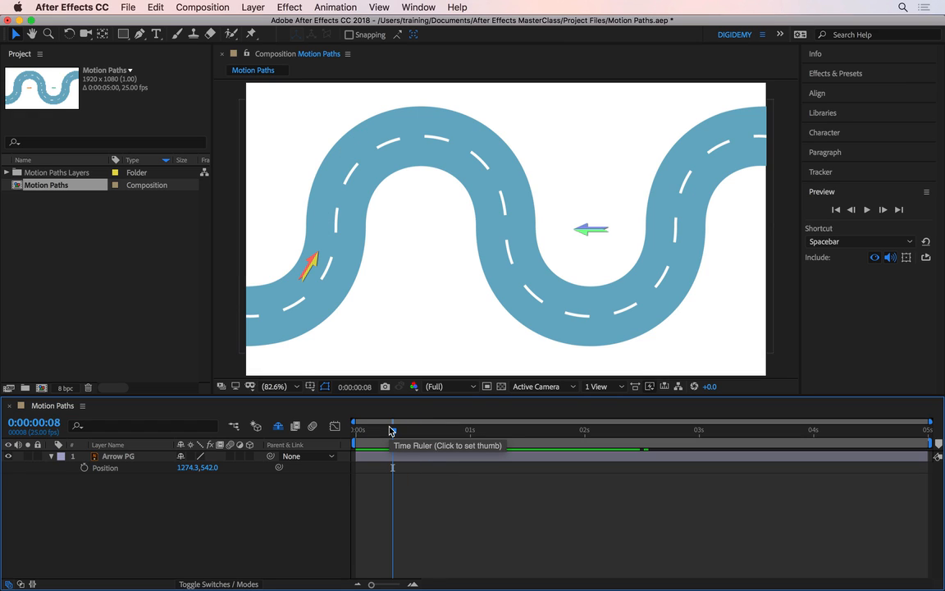
click(422, 7)
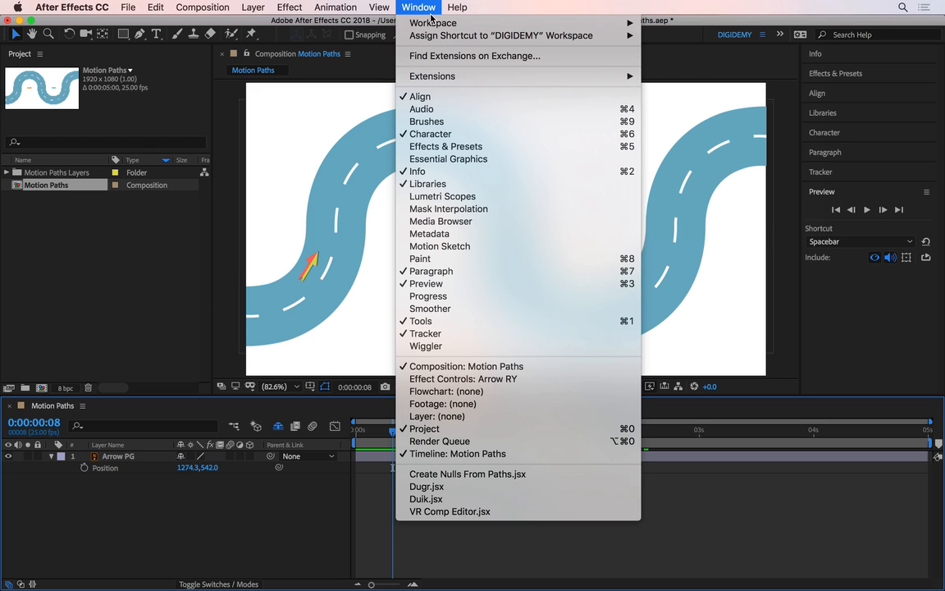
click(452, 248)
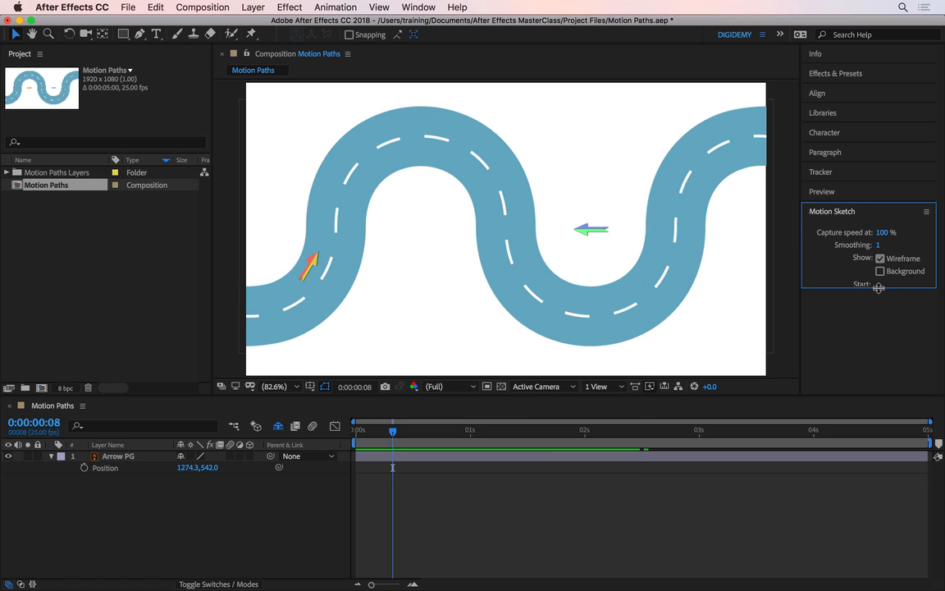
drag(878, 288, 879, 318)
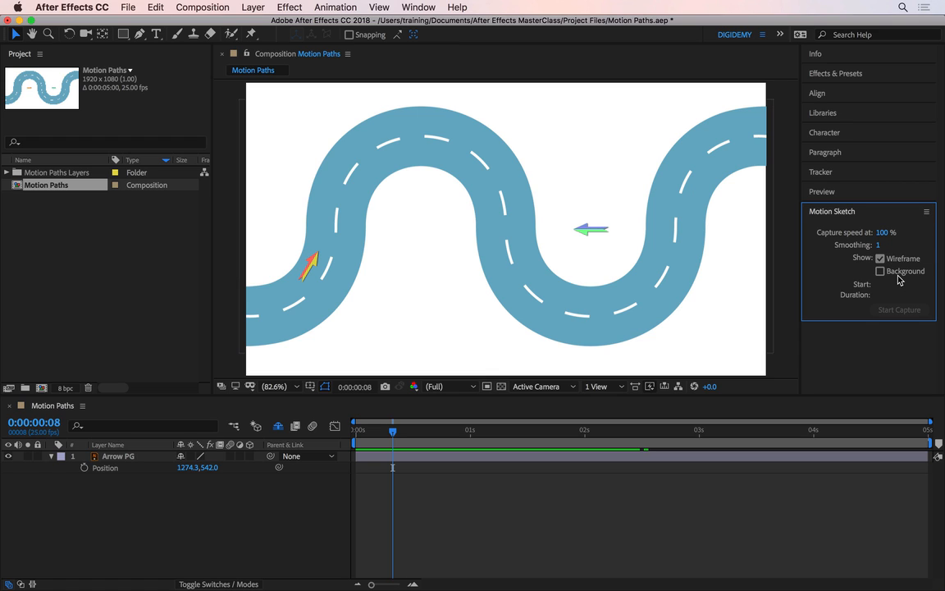
- Select the Arrow PG layer, return to the composition's first frame and save the project
click(119, 458)
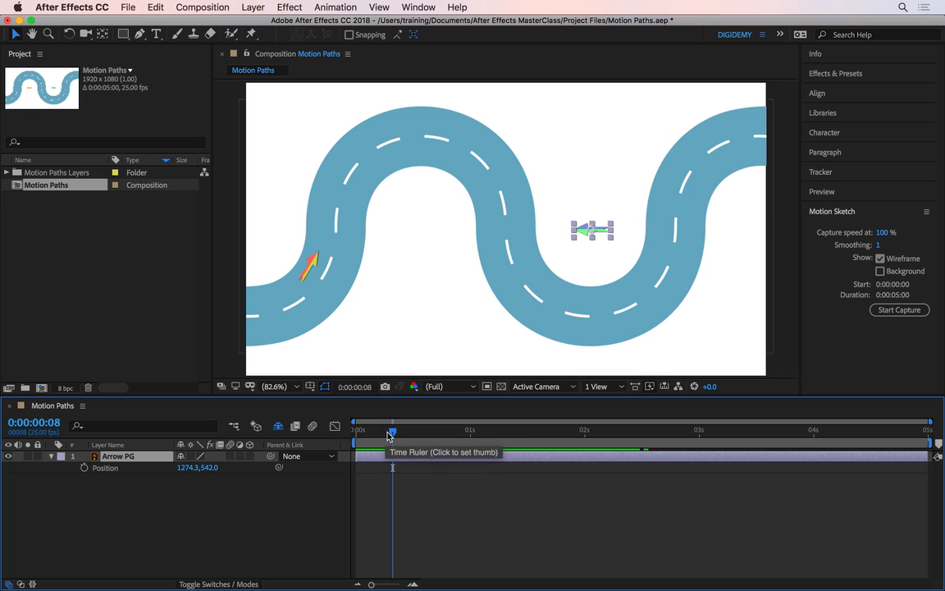
click(379, 434)
drag(379, 435, 312, 385)
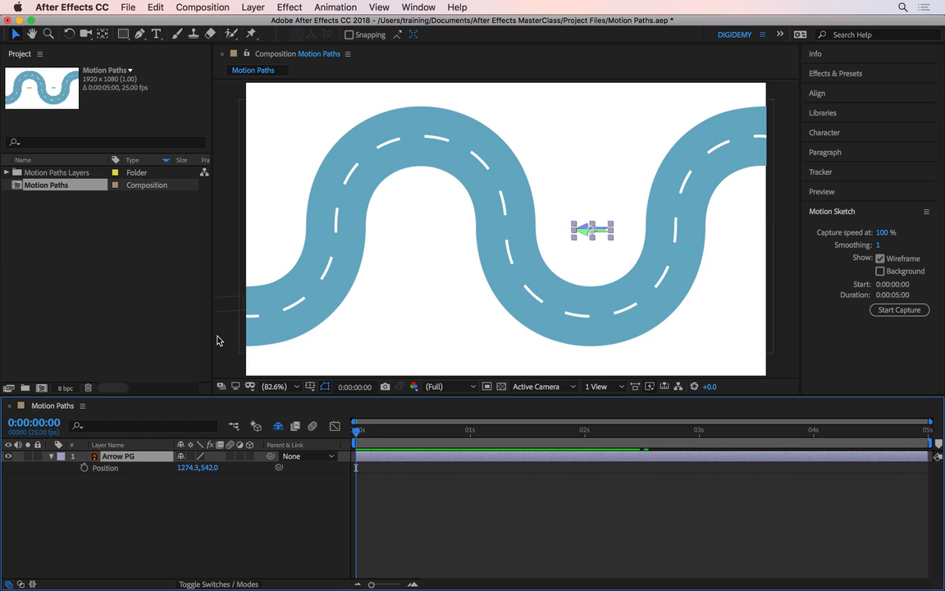
click(794, 252)
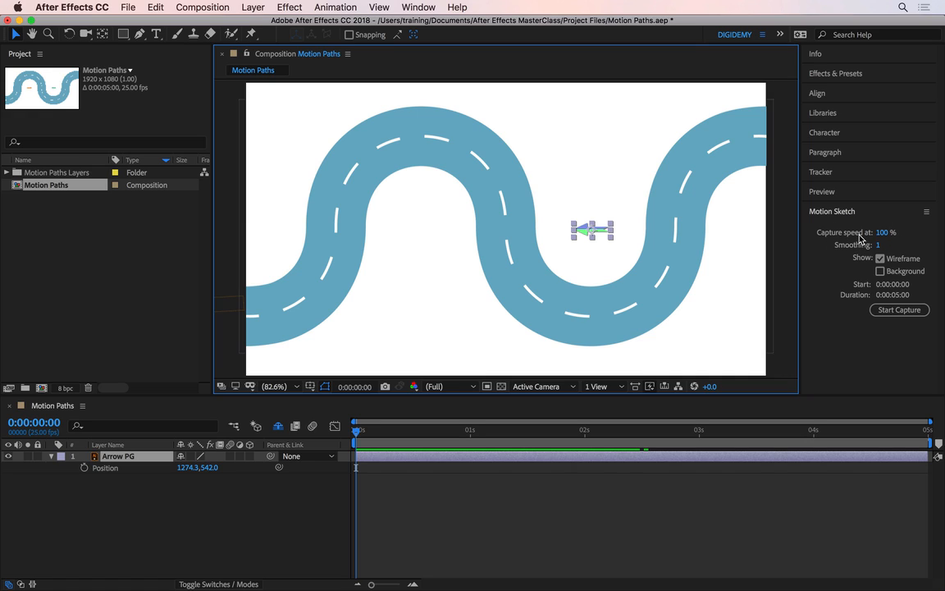
key(super+s)
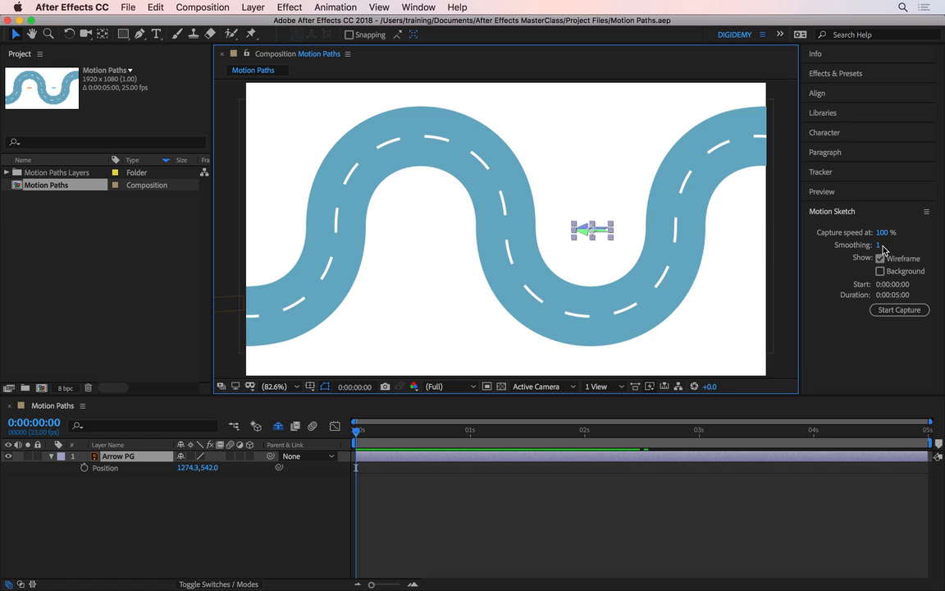
- Set Motion Sketch smoothing to 0 and show the background during capture
drag(879, 246, 863, 248)
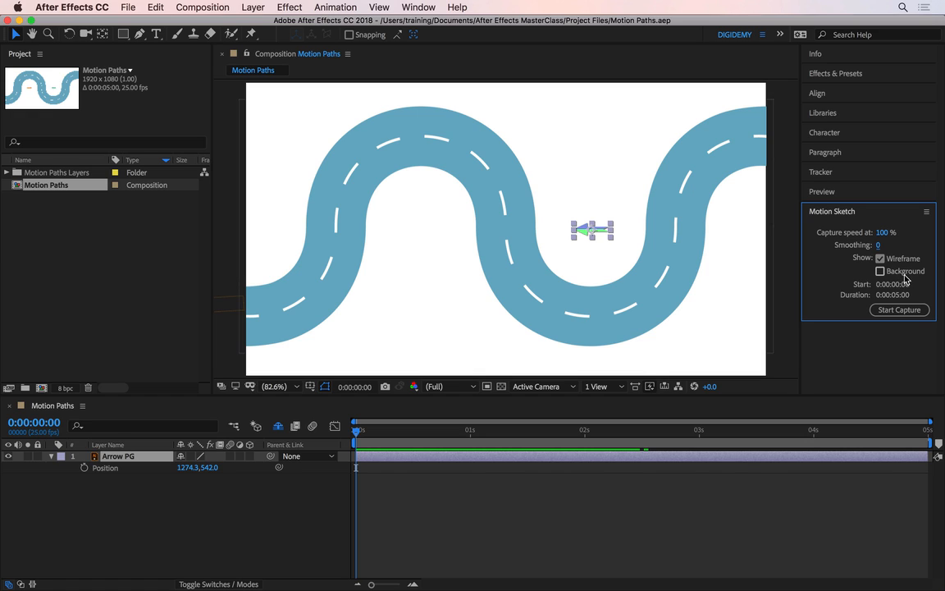
click(880, 271)
- Try capturing Arrow PG's motion along the road's lower lane from its right end to its left end, preview it and undo the capture
click(900, 310)
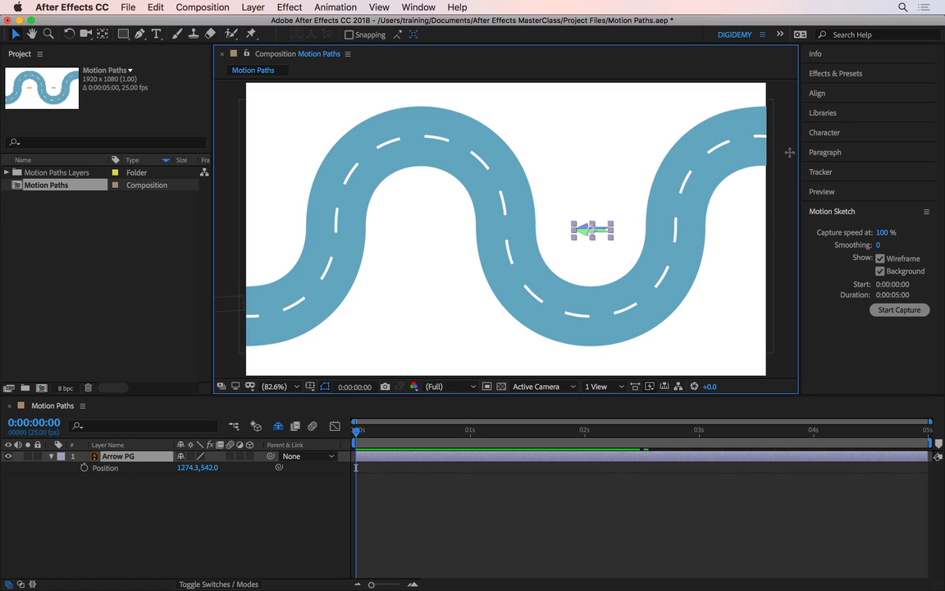
mouse_move(789, 152)
mouse_down()
mouse_move(735, 154)
mouse_move(705, 185)
mouse_move(664, 290)
mouse_move(627, 319)
mouse_move(560, 315)
mouse_move(514, 288)
mouse_move(483, 196)
mouse_move(464, 168)
mouse_move(437, 156)
mouse_move(398, 167)
mouse_move(368, 193)
mouse_move(335, 286)
mouse_move(285, 323)
mouse_move(228, 314)
mouse_up()
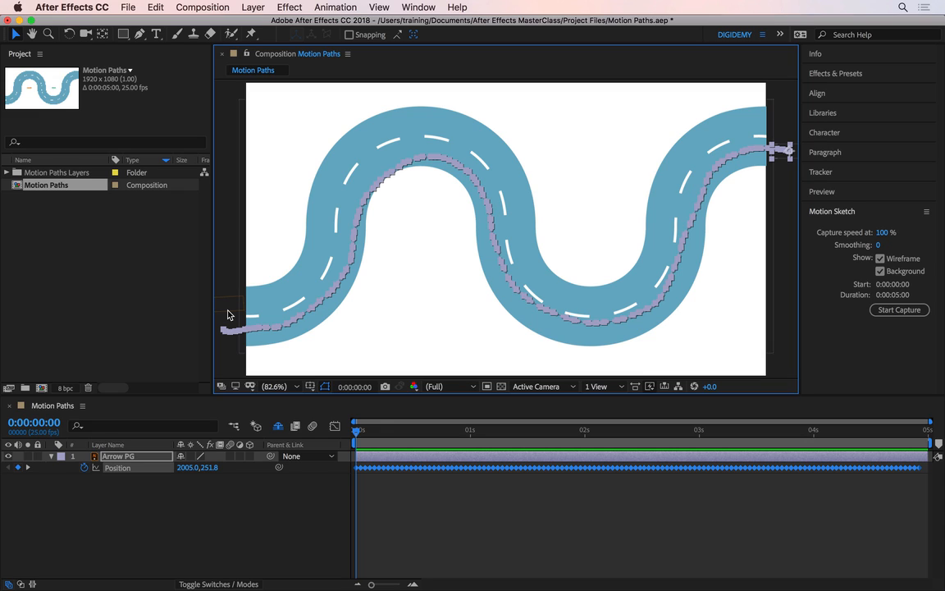
key(space)
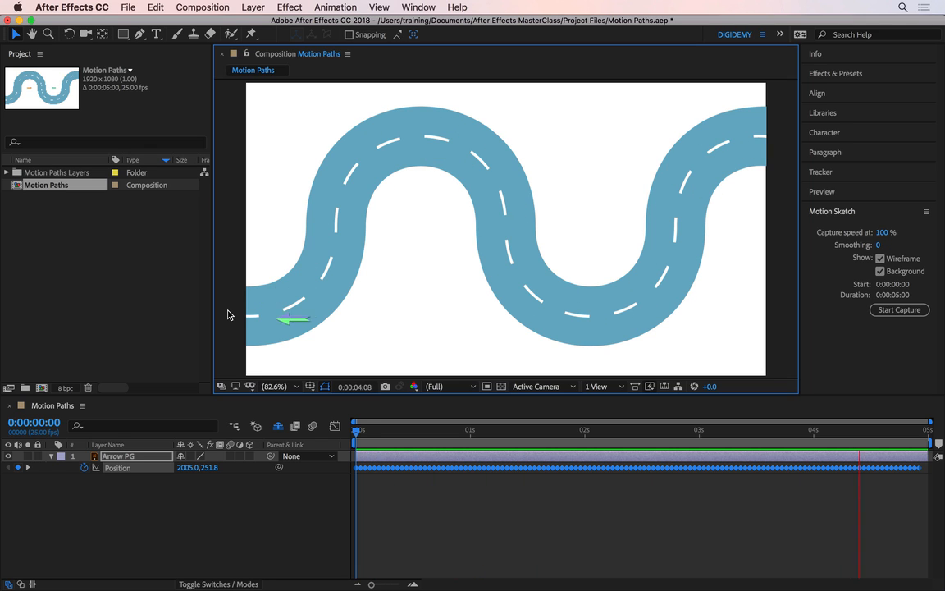
key(space)
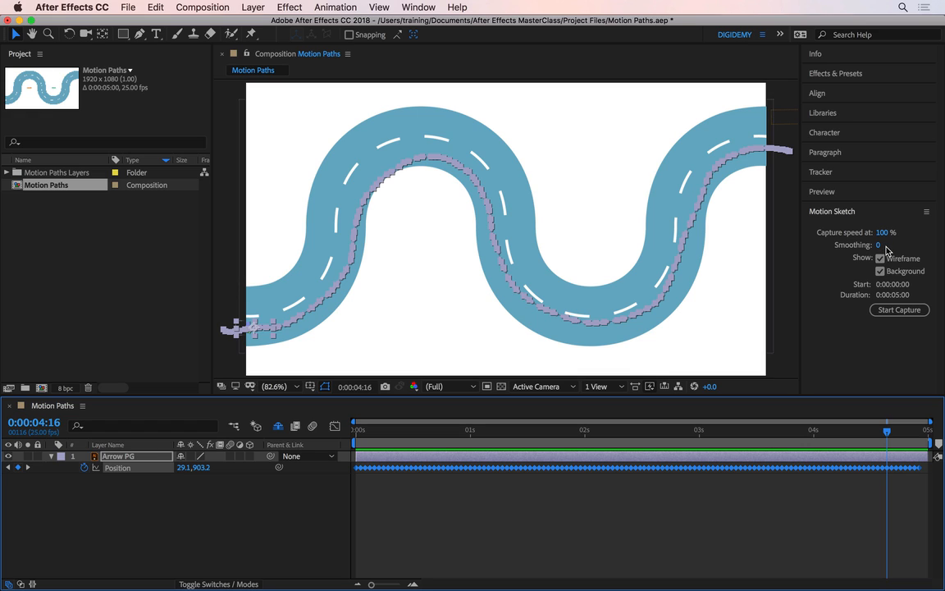
key(super+z)
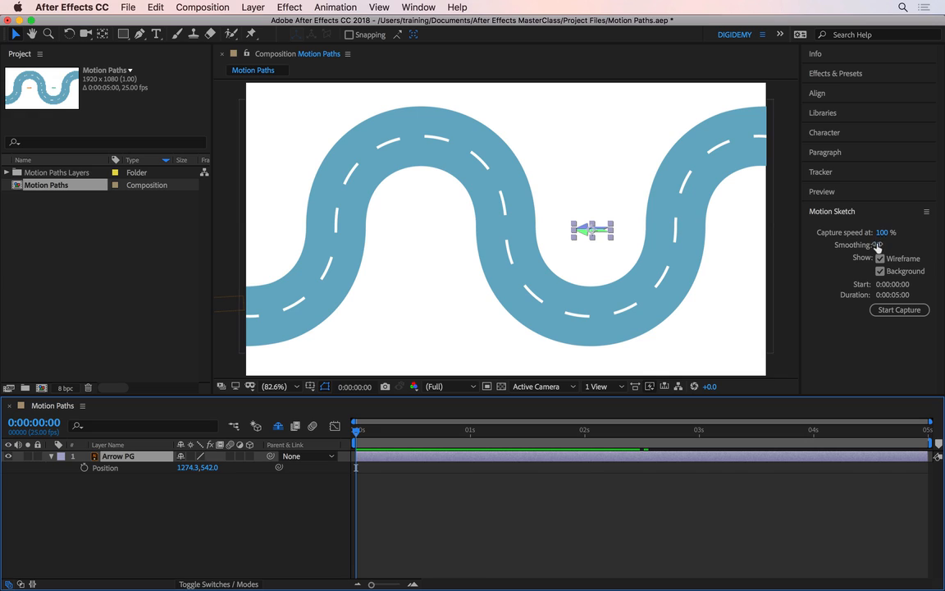
- Set Motion Sketch smoothing to 10 and capture Arrow PG's motion along the road from right end to left end
click(891, 245)
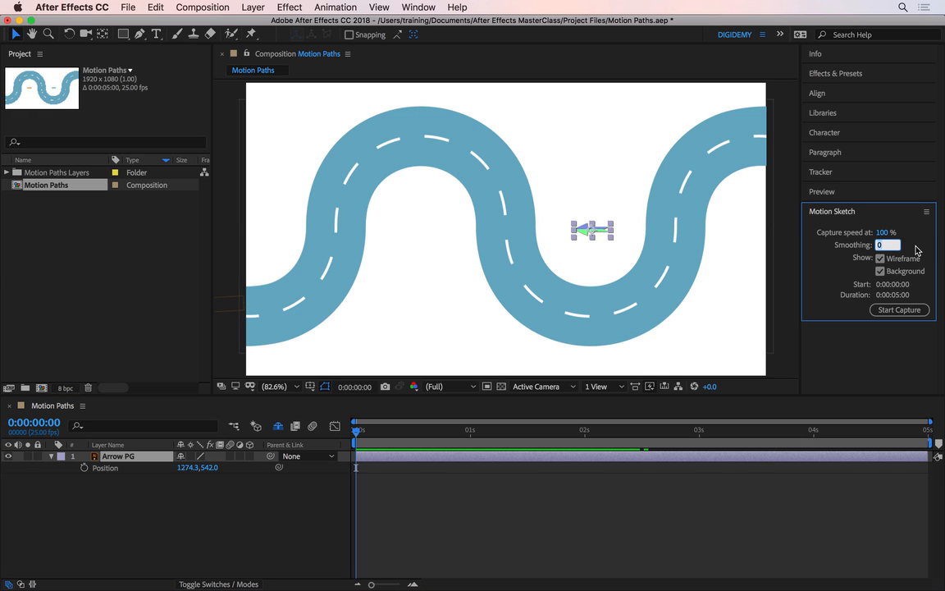
text(10)
key(Return)
click(909, 309)
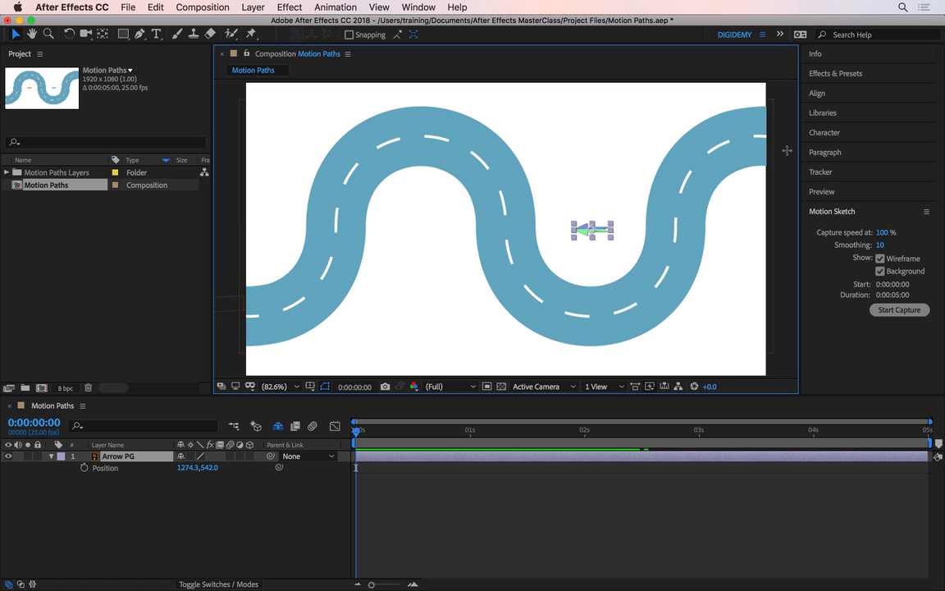
mouse_move(787, 151)
mouse_down()
mouse_move(720, 162)
mouse_move(661, 284)
mouse_move(618, 315)
mouse_move(563, 321)
mouse_move(508, 291)
mouse_move(467, 168)
mouse_move(409, 152)
mouse_move(370, 187)
mouse_move(318, 301)
mouse_move(271, 329)
mouse_move(228, 325)
mouse_up()
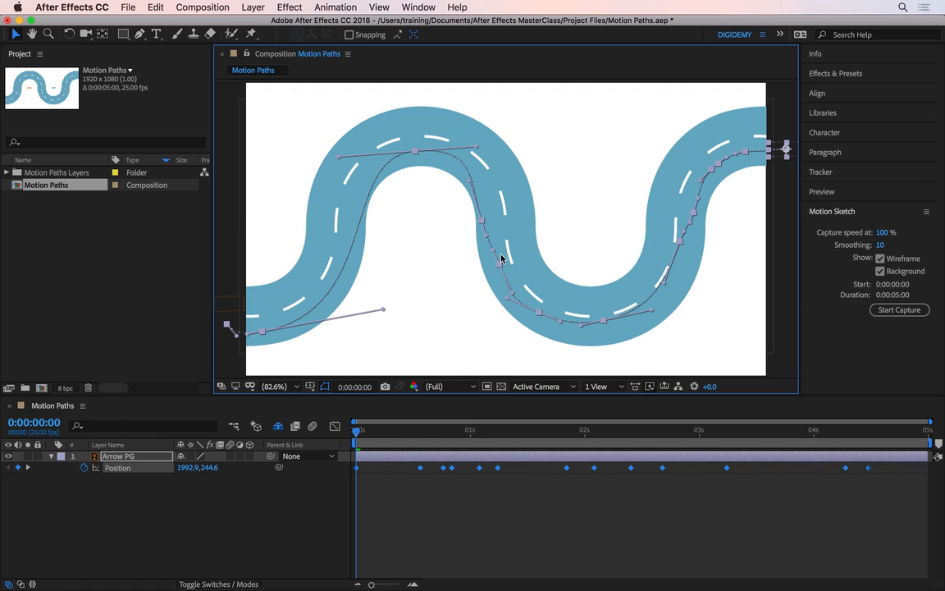
- Reselect Arrow PG and lengthen the direction handles of the motion path keyframe at the road's upper-left bend
drag(502, 264, 487, 240)
key(super+z)
click(396, 498)
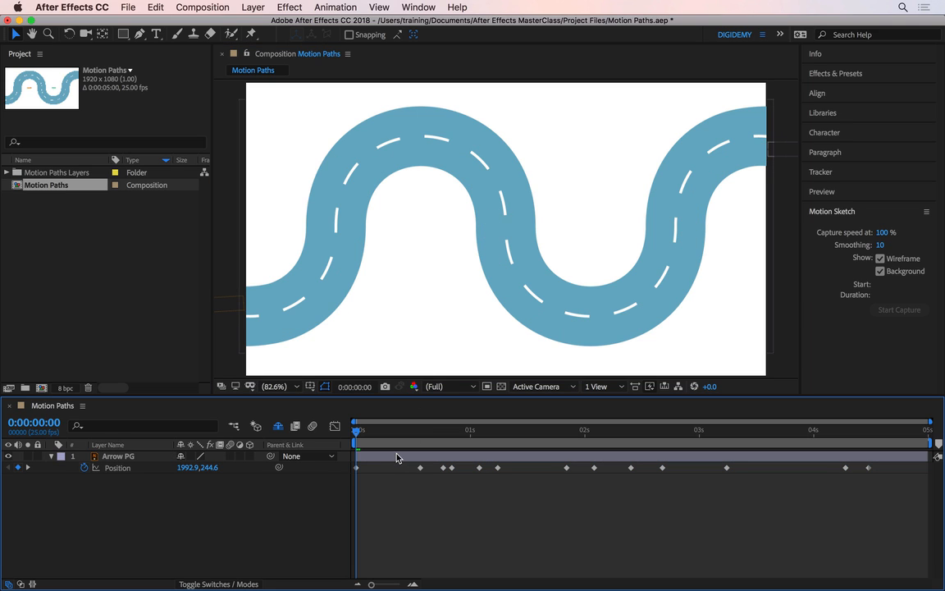
click(397, 461)
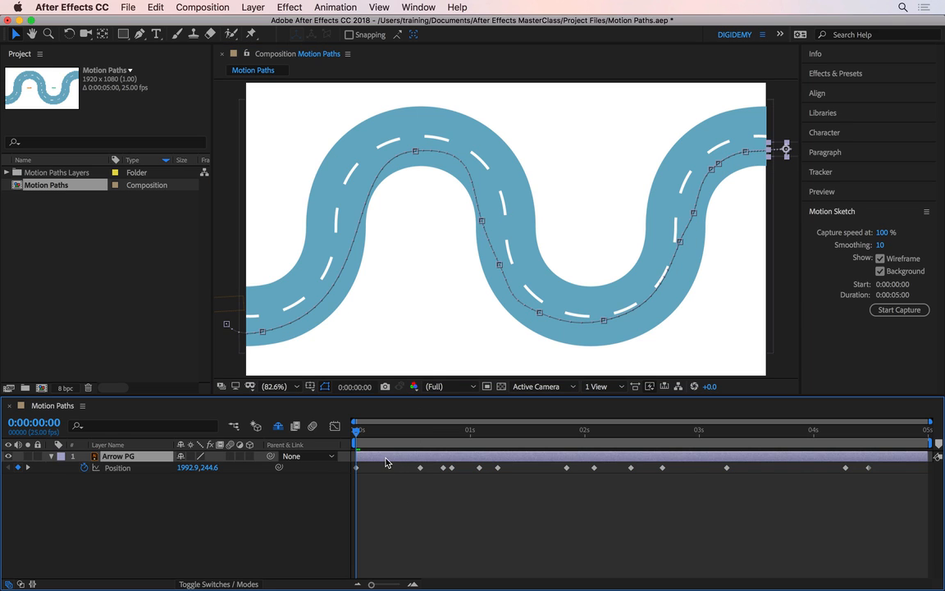
click(416, 152)
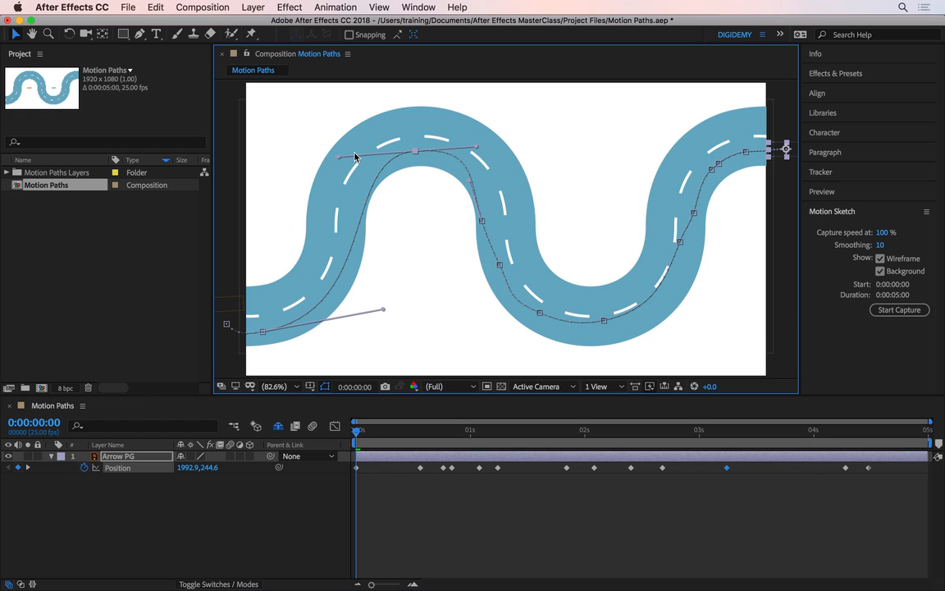
drag(341, 158, 324, 156)
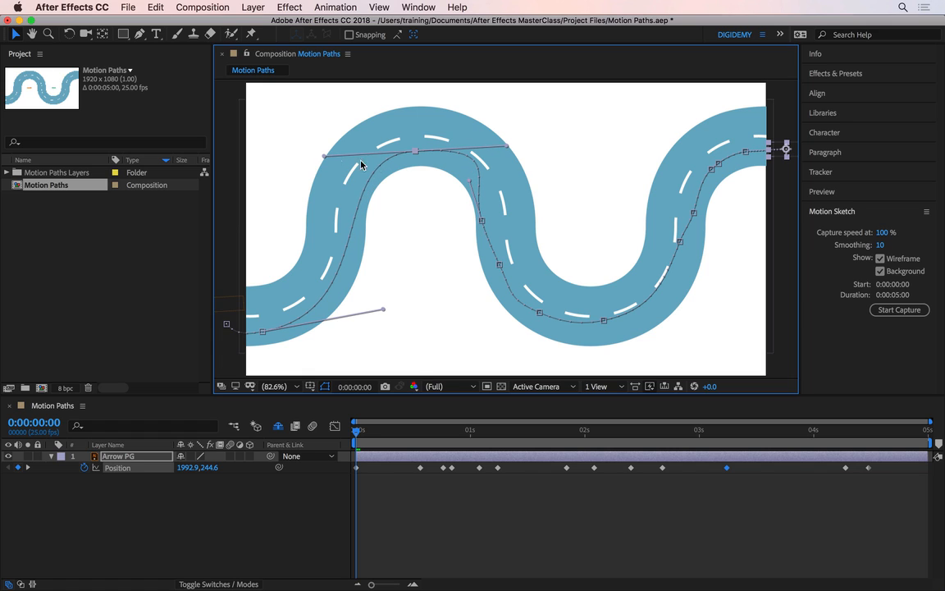
- Delete the two motion path keyframes on the middle road section and extend the handles of the keyframe just below them
click(482, 221)
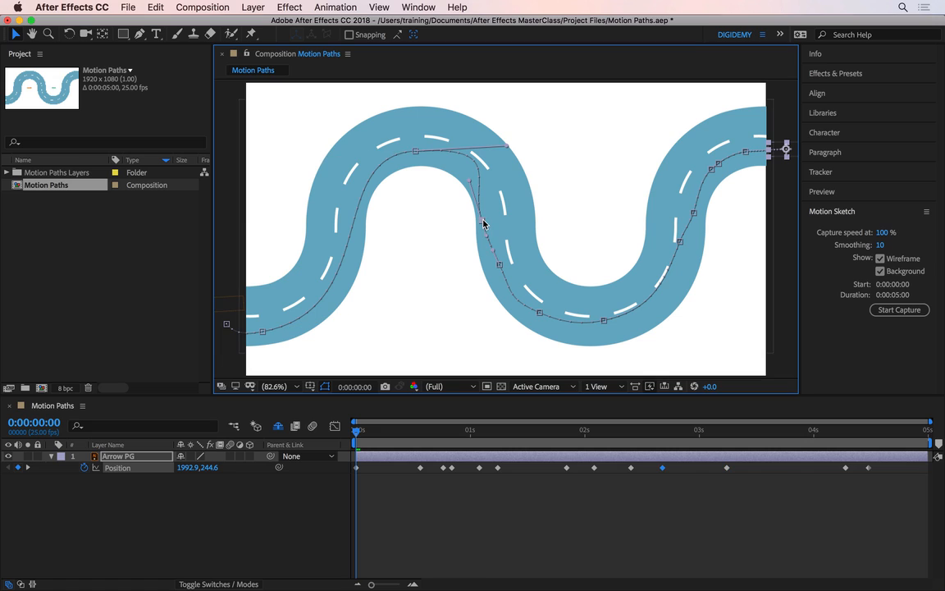
key(Delete)
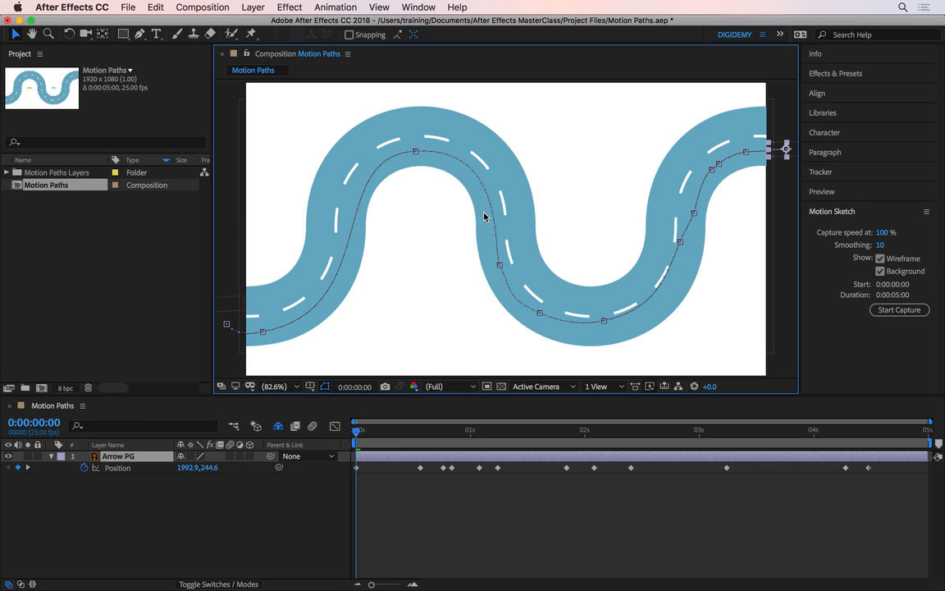
click(499, 265)
key(Delete)
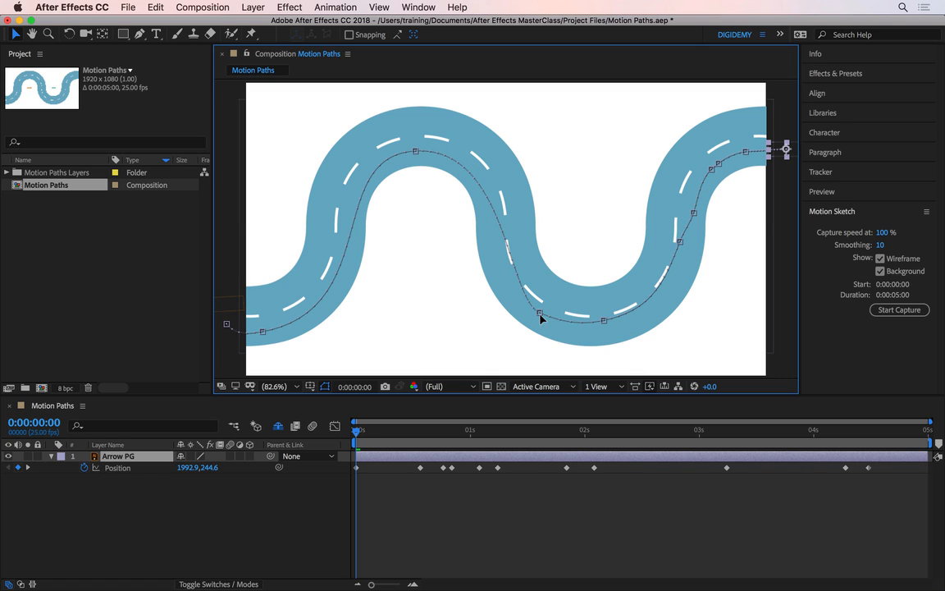
drag(539, 313, 480, 299)
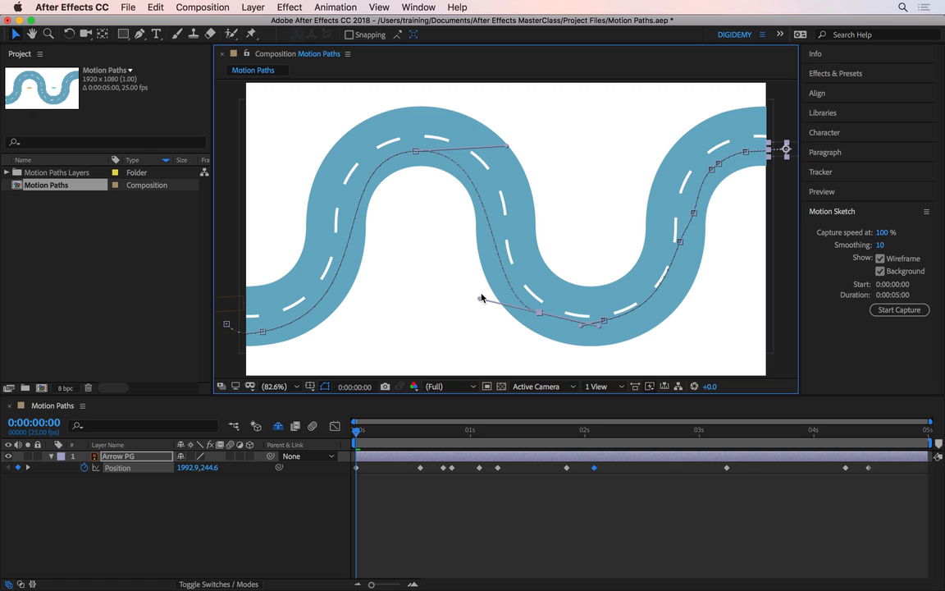
- Undo the motion path keyframe edits and the motion capture made with smoothing 10
click(481, 297)
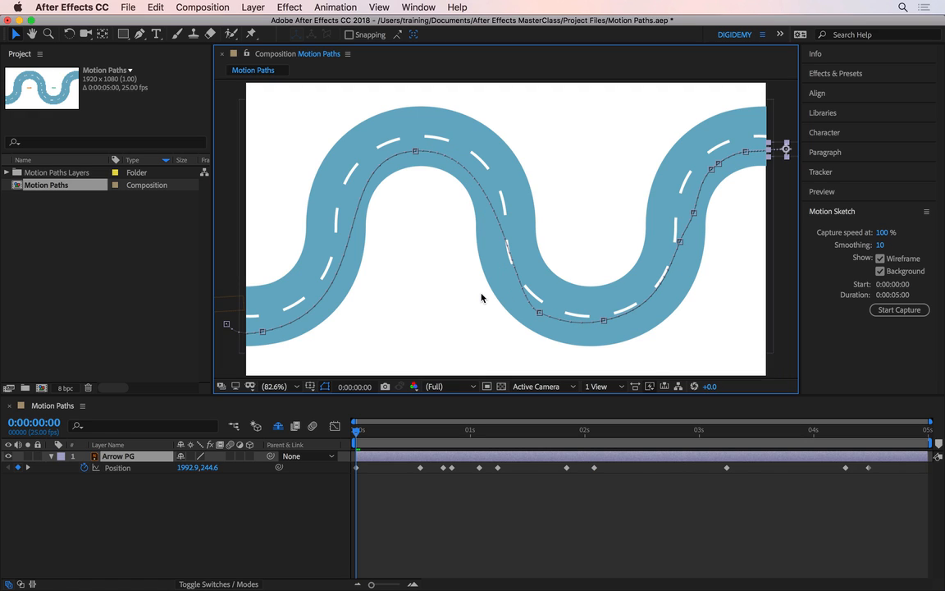
key(ctrl+z)
key(ctrl+z)
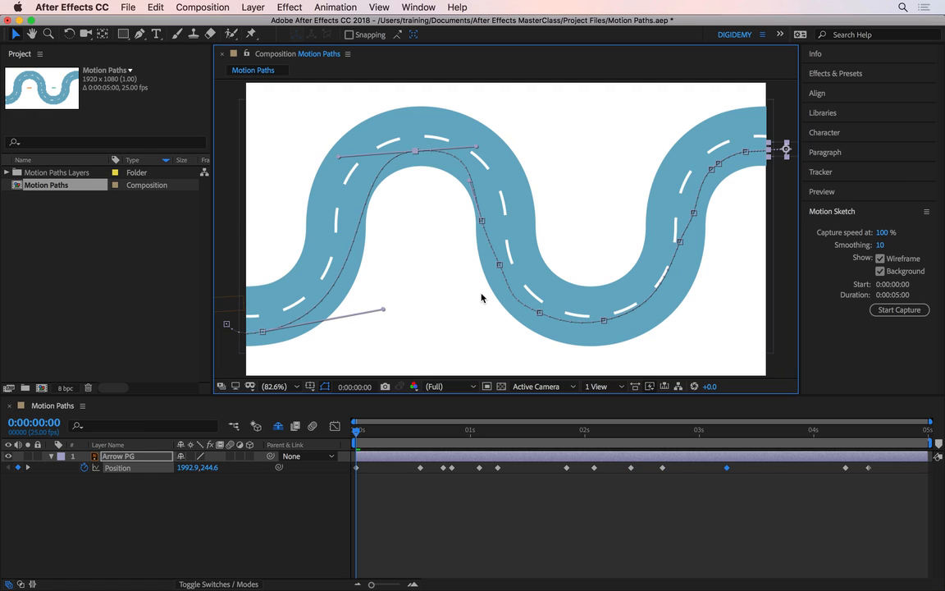
key(ctrl+z)
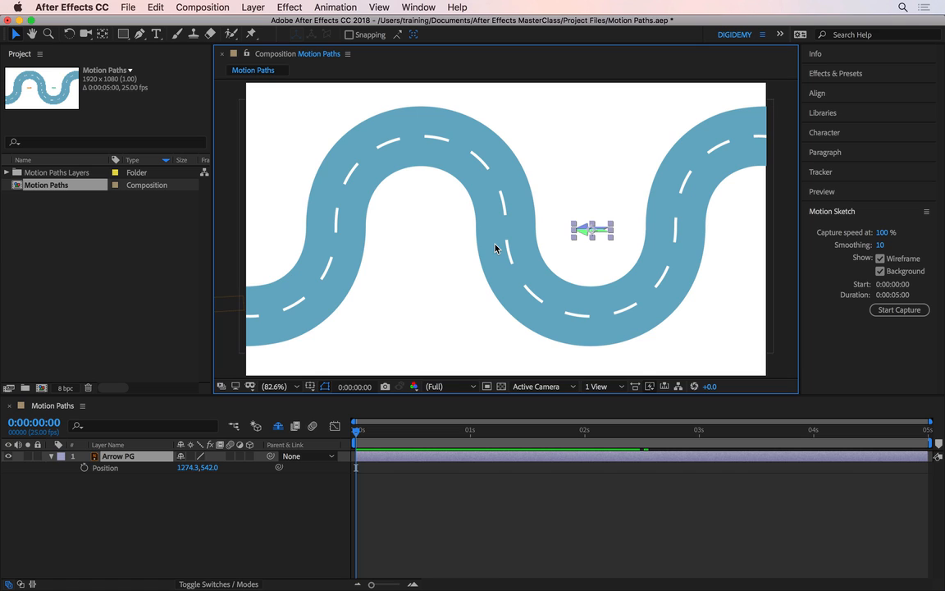
- Set Motion Sketch smoothing to 0 and capture Arrow PG's motion along the road's lower lane from right end to left end
click(878, 245)
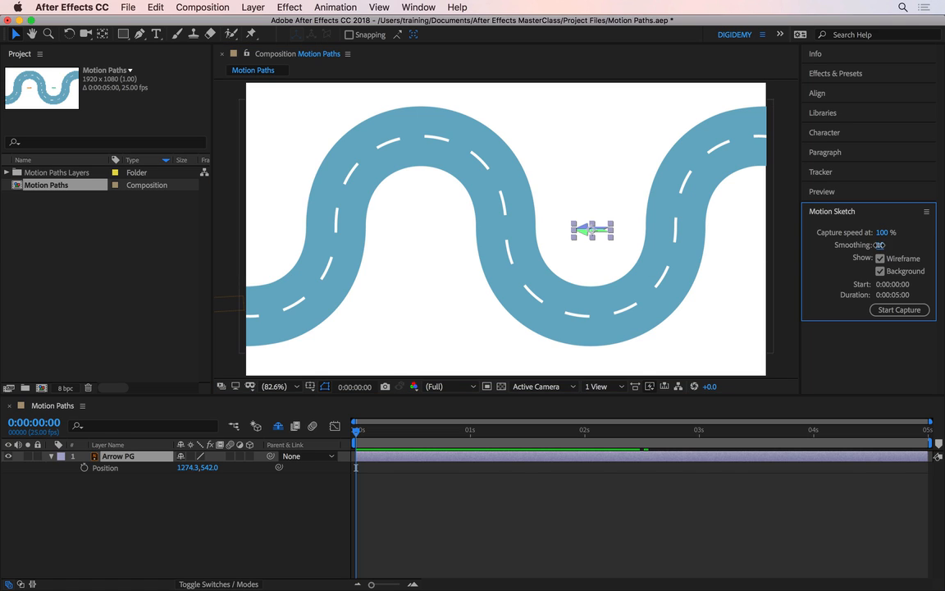
click(890, 308)
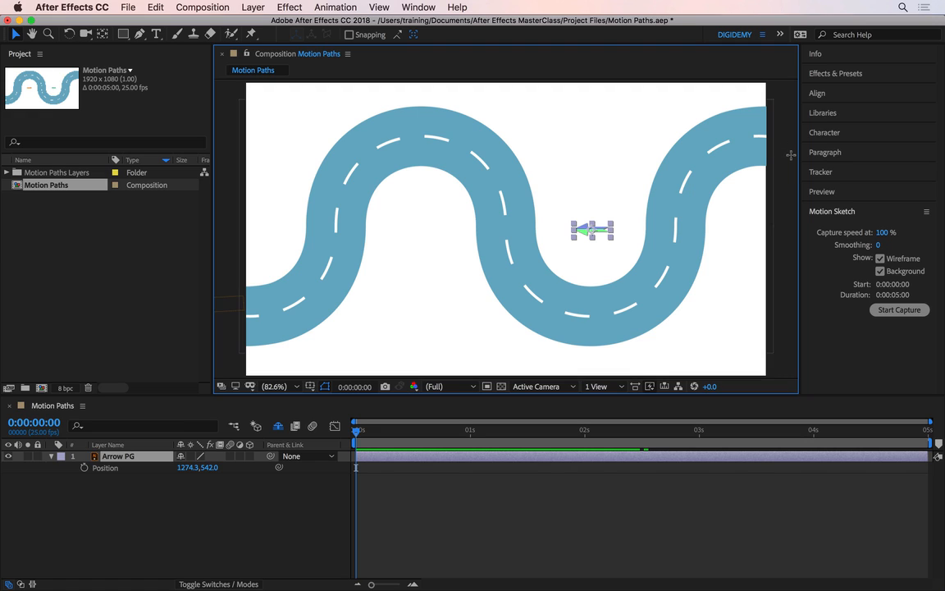
mouse_move(790, 154)
mouse_down()
mouse_move(738, 149)
mouse_move(702, 169)
mouse_move(667, 267)
mouse_move(644, 306)
mouse_move(612, 327)
mouse_move(563, 320)
mouse_move(520, 294)
mouse_move(466, 167)
mouse_move(438, 152)
mouse_move(393, 160)
mouse_move(322, 293)
mouse_move(289, 327)
mouse_move(228, 331)
mouse_up()
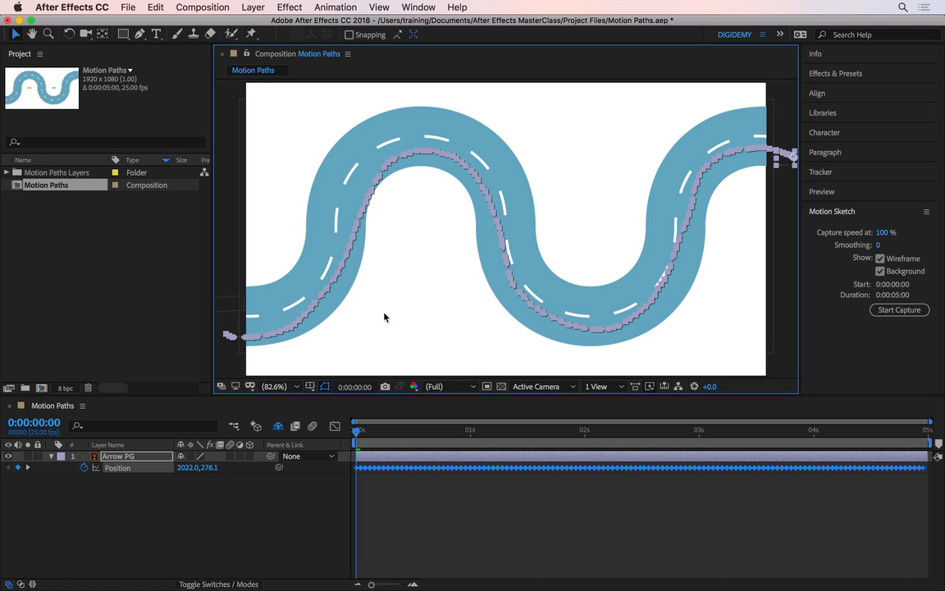
- Open Smoother and select all of Arrow PG's Position keyframes
click(424, 5)
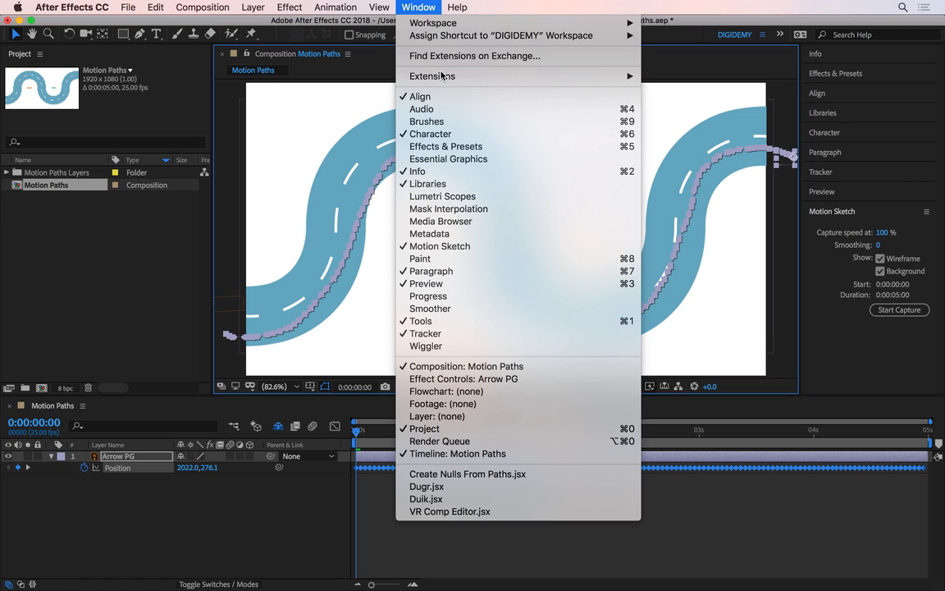
click(473, 308)
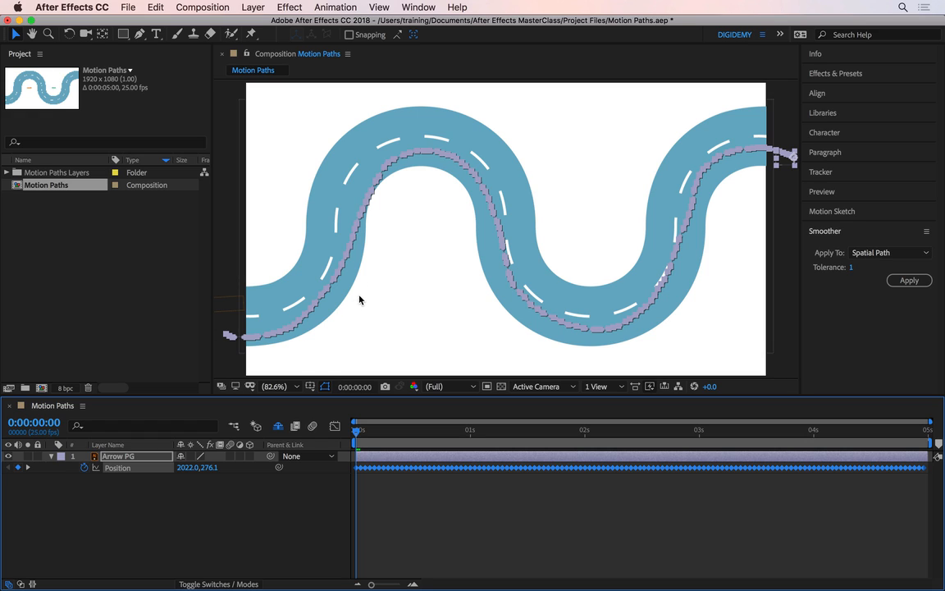
click(380, 488)
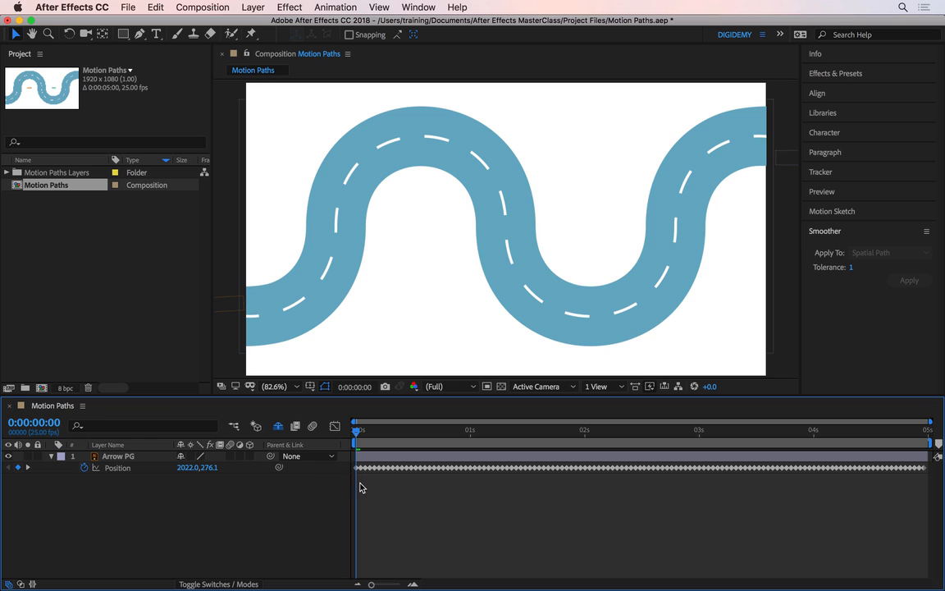
drag(358, 479, 612, 459)
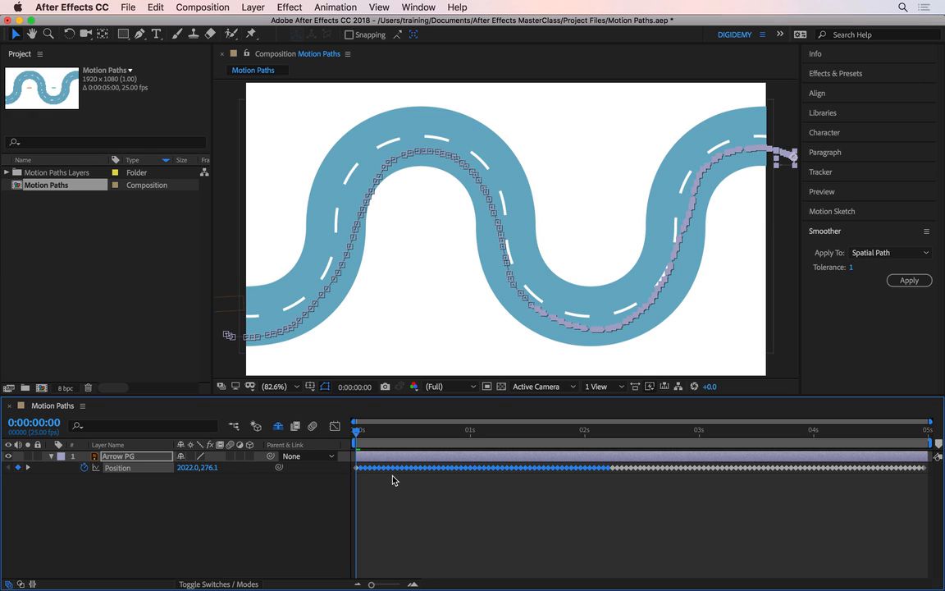
click(124, 469)
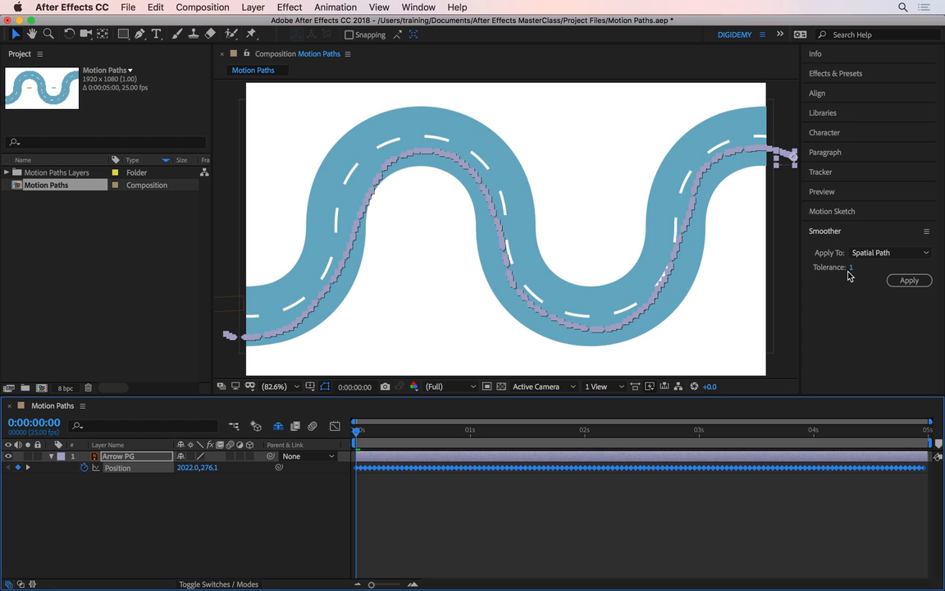
- Set the Smoother tolerance to 10 and apply it to the spatial path of the selected Position keyframes
click(833, 212)
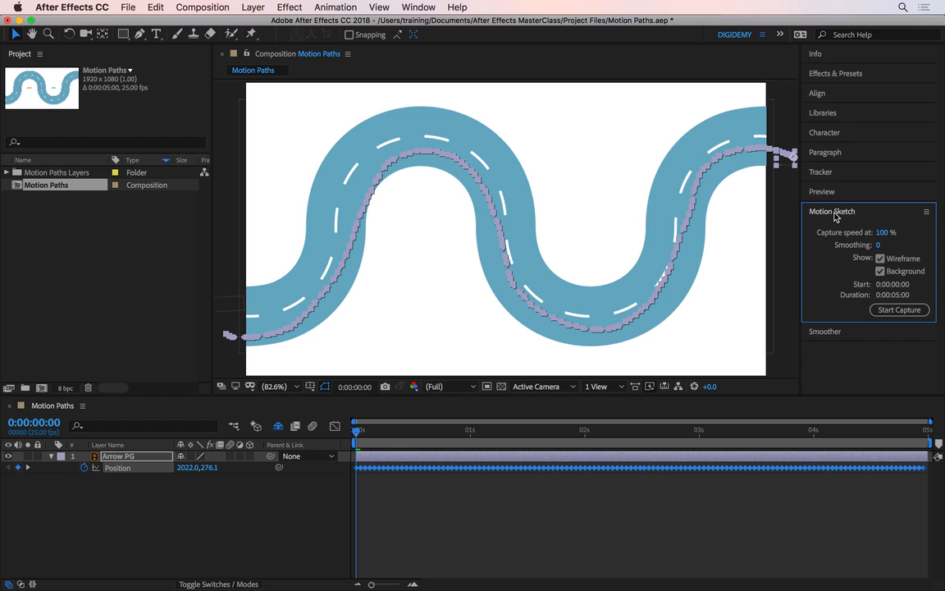
click(824, 331)
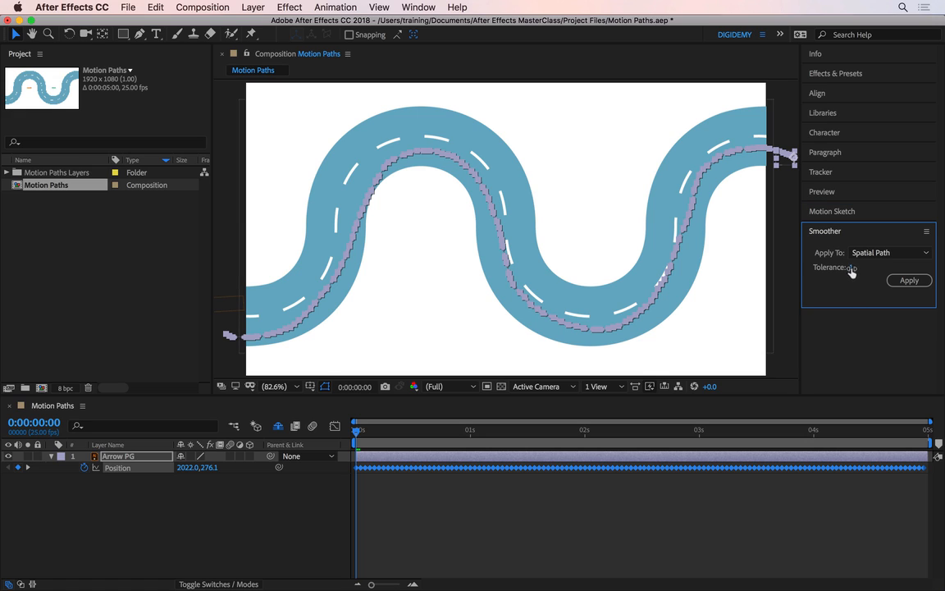
click(849, 269)
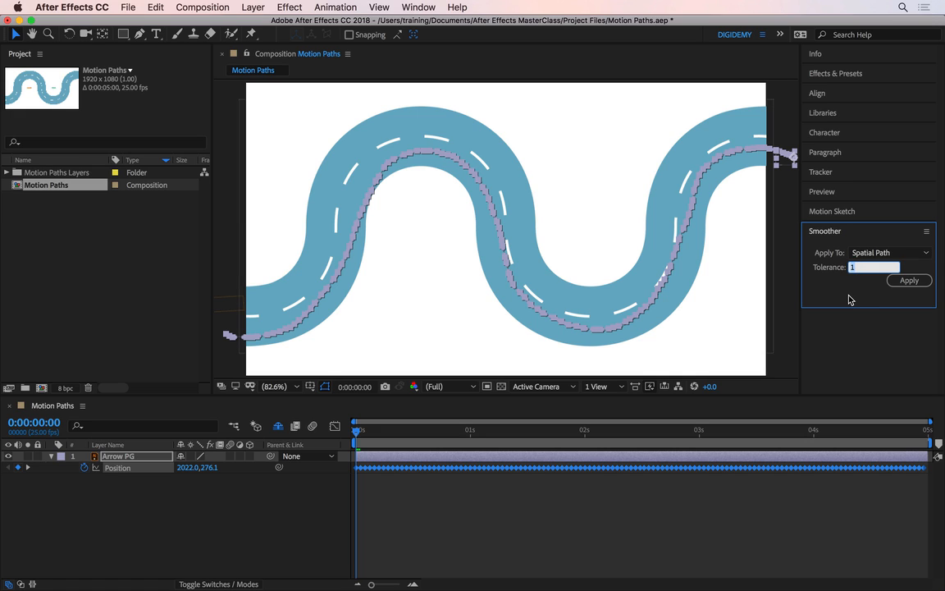
text(1)
click(910, 280)
click(915, 283)
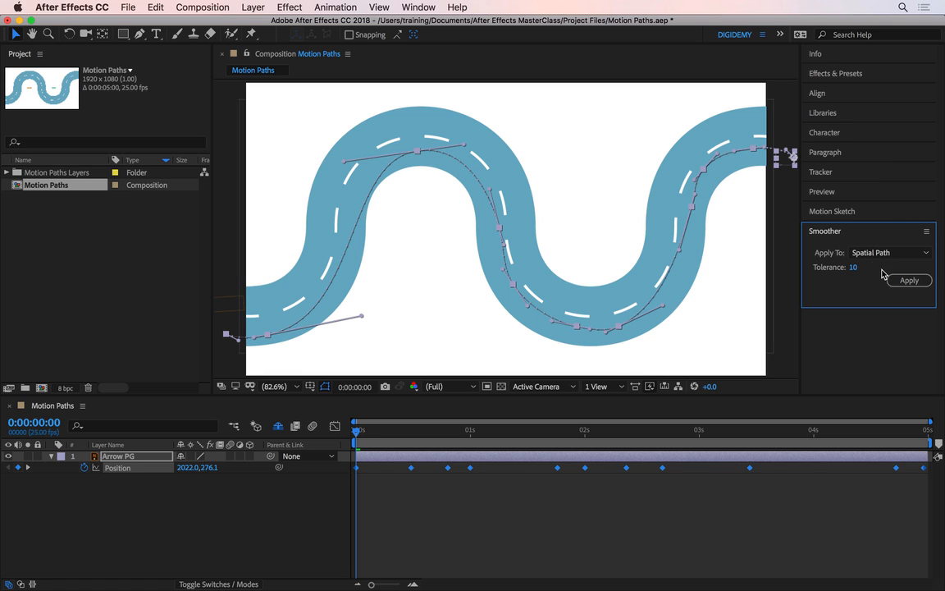
- Set the Smoother tolerance to 15 and apply it four times to further reduce the Position keyframes
click(838, 211)
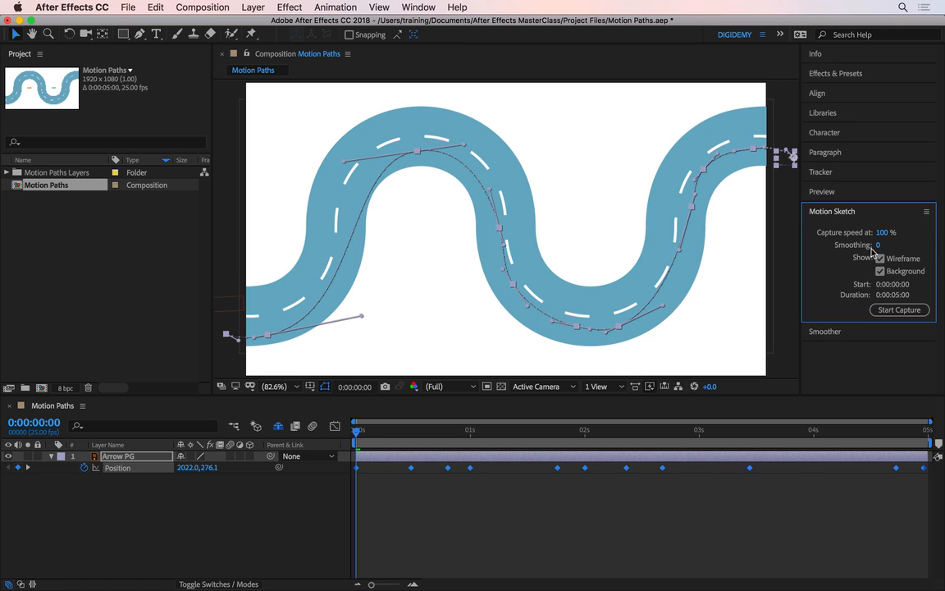
click(822, 331)
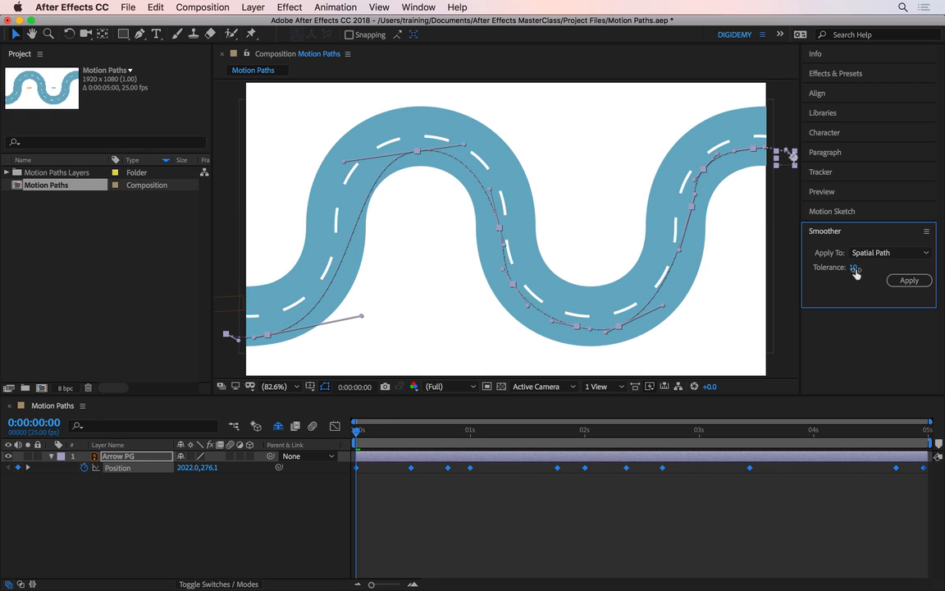
click(854, 268)
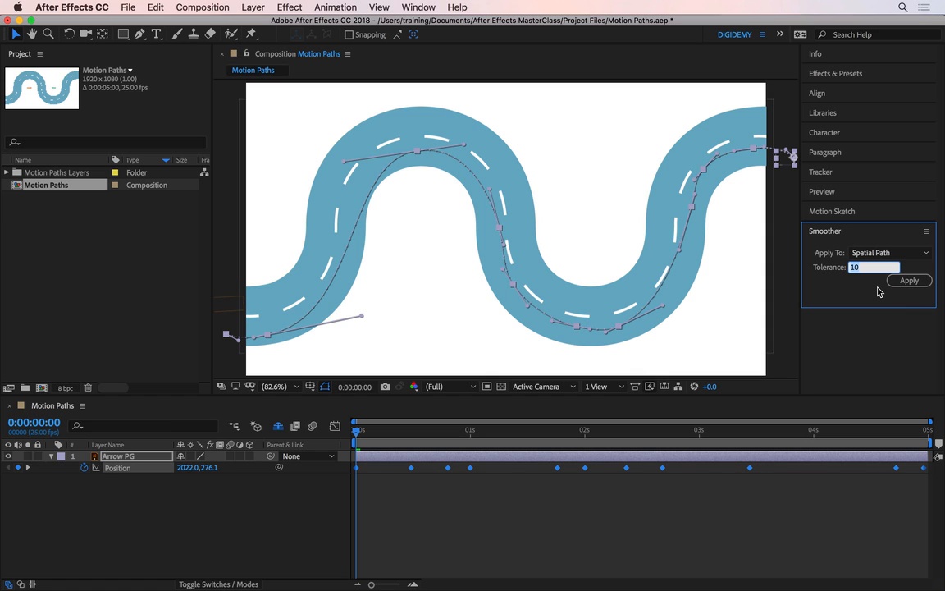
text(15)
key(Return)
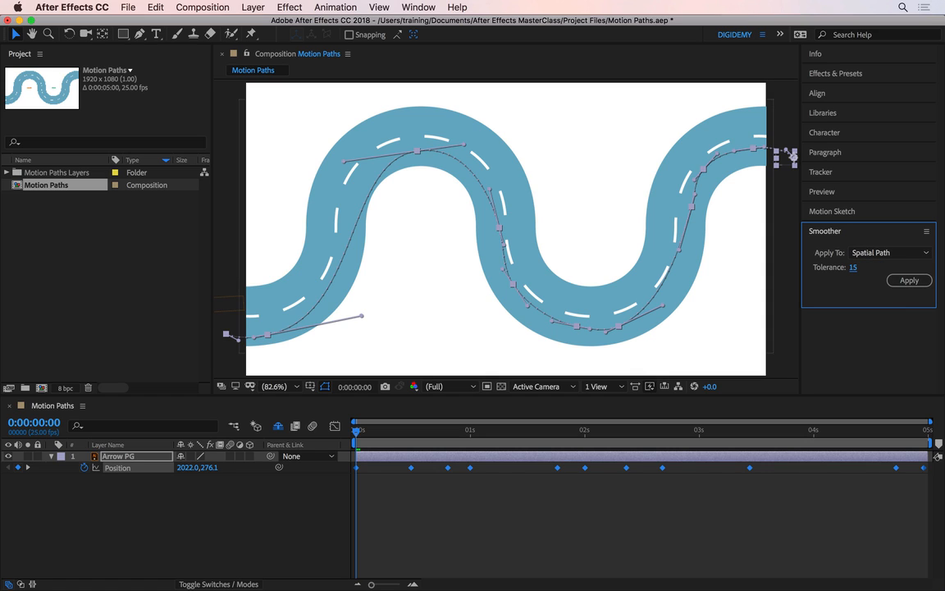
click(909, 280)
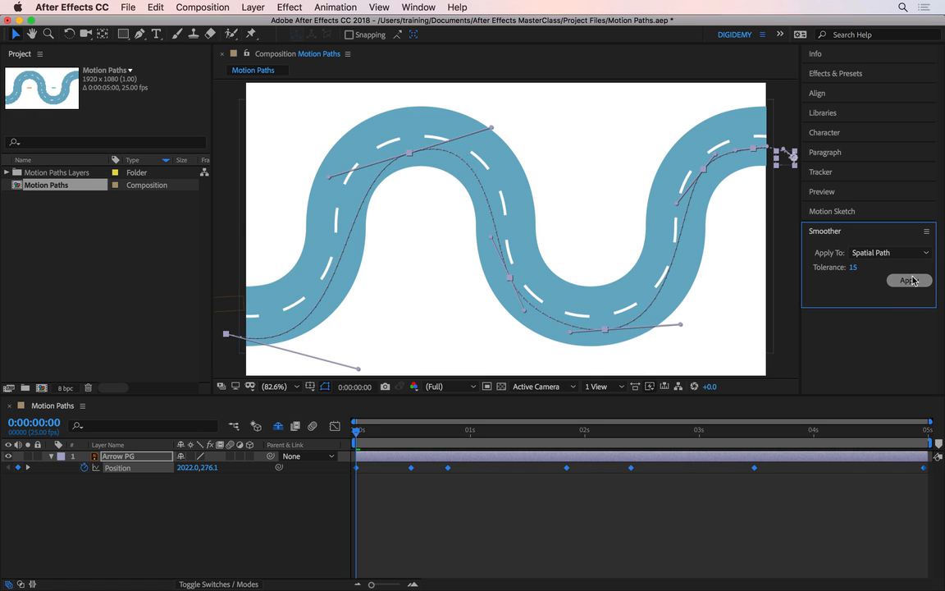
click(909, 281)
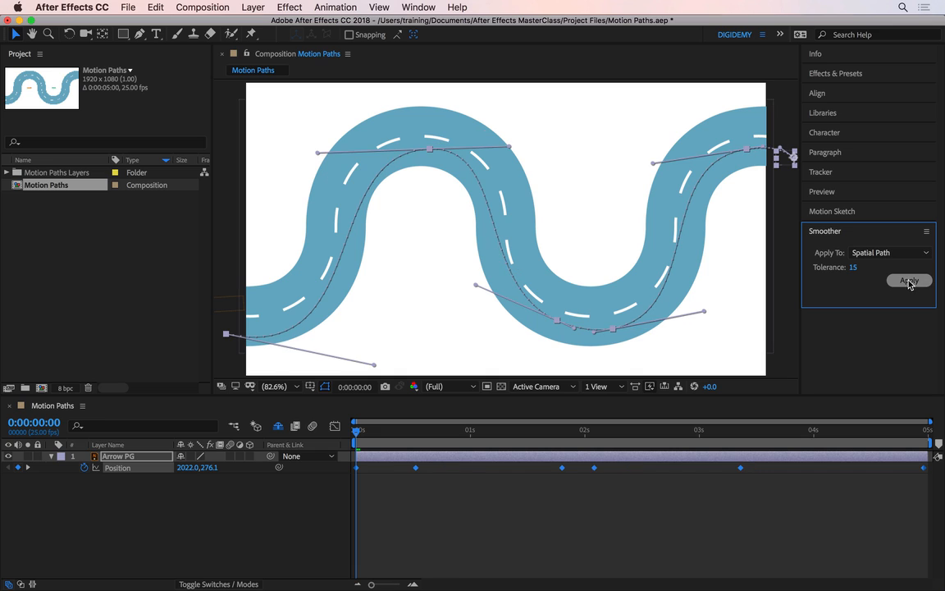
click(909, 281)
click(909, 281)
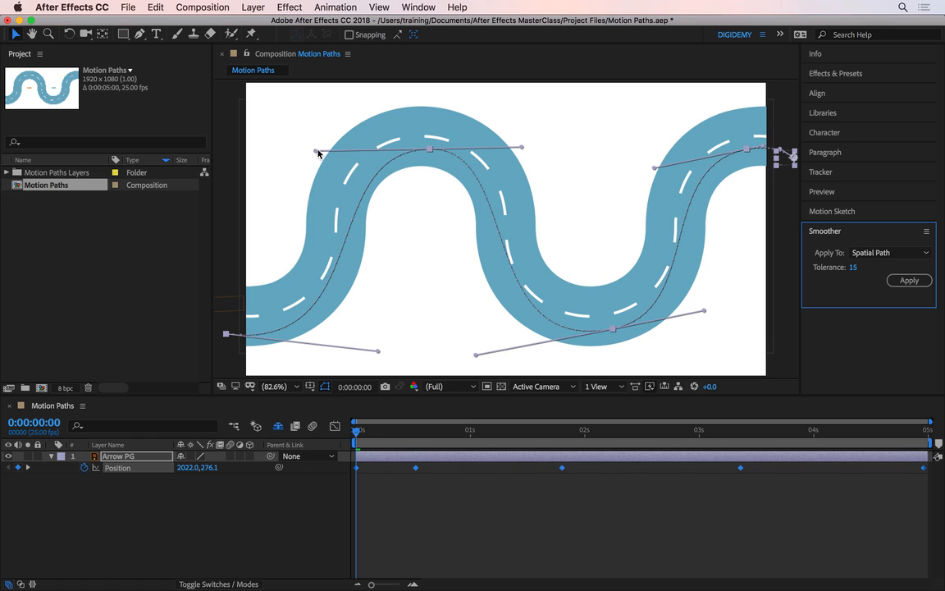
- Reselect Arrow PG and adjust both direction handles of the motion path keyframe at the road's upper-left bend to follow the lane
click(434, 482)
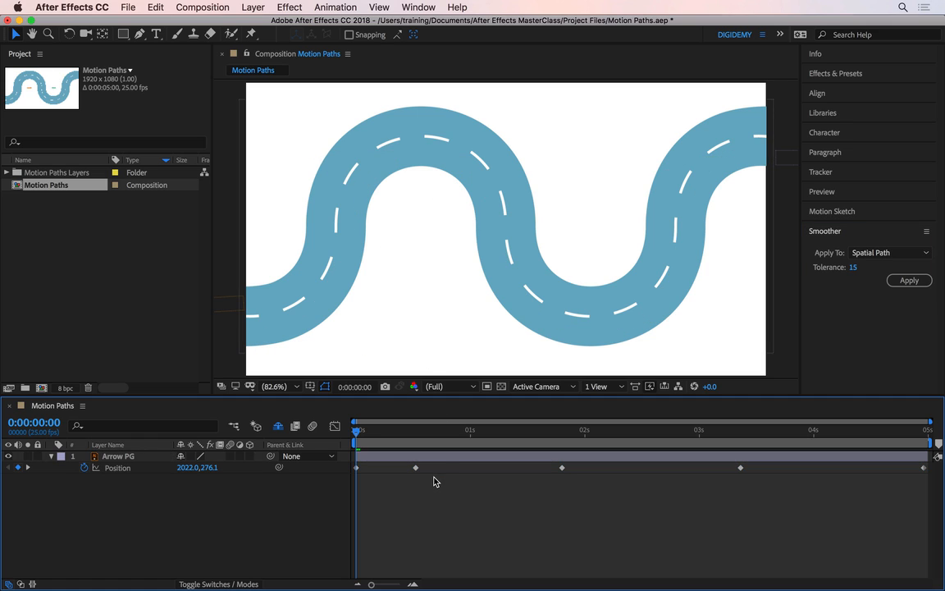
click(422, 460)
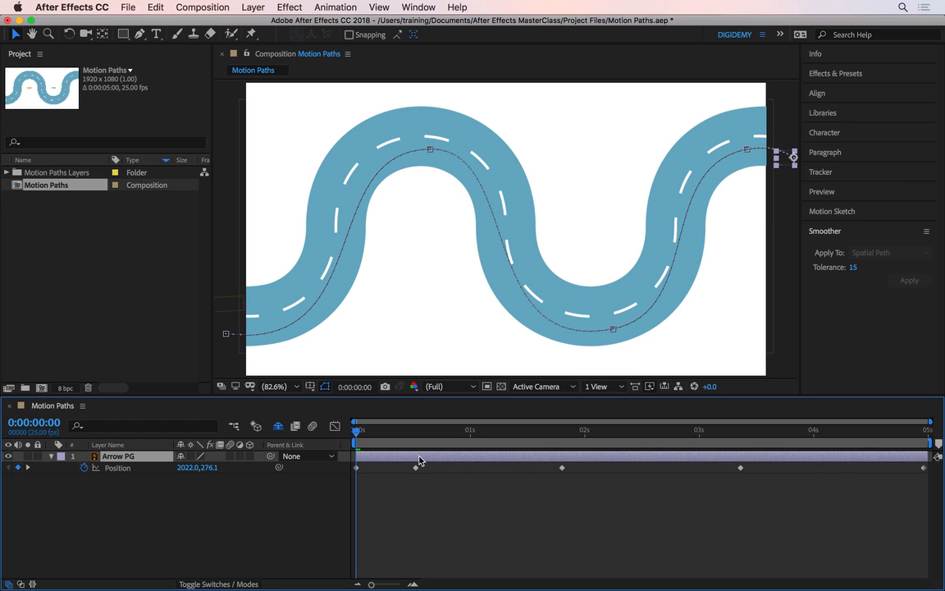
click(433, 153)
drag(432, 153, 304, 150)
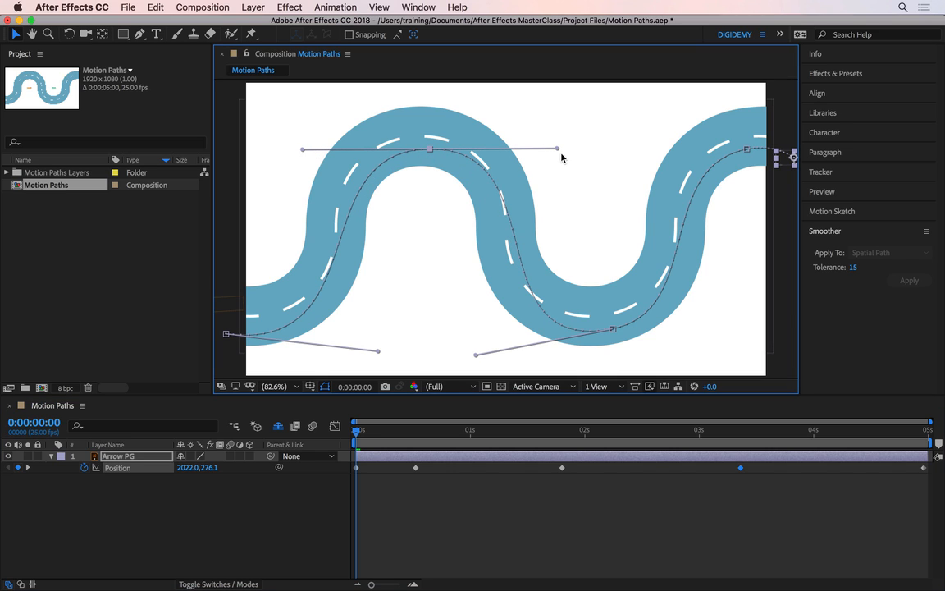
drag(557, 149, 509, 149)
drag(303, 152, 313, 151)
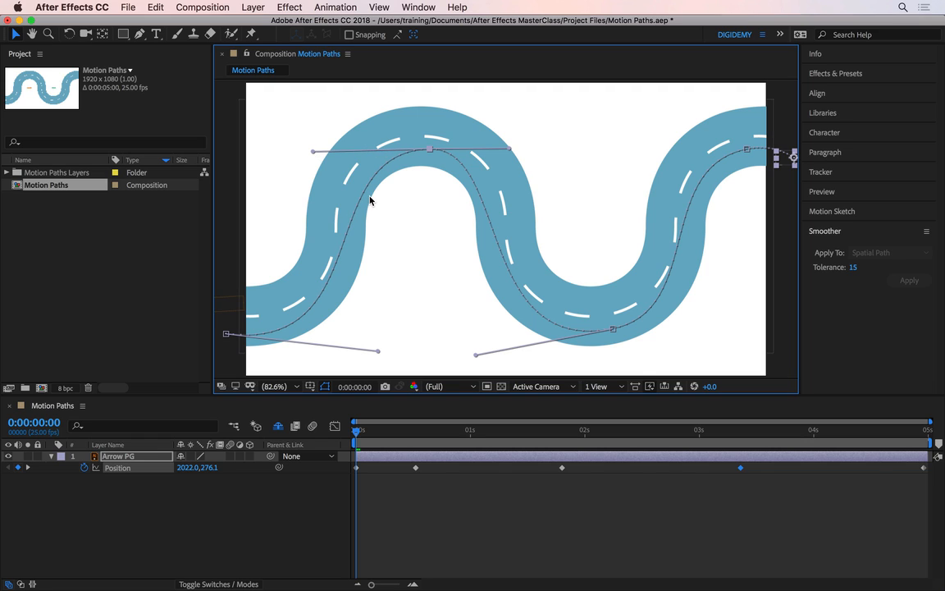